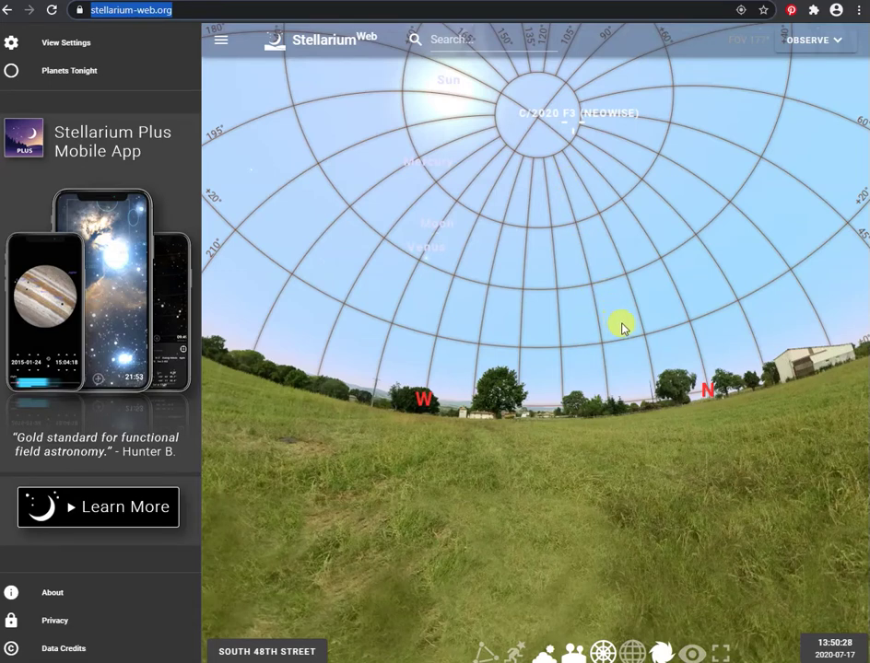
# Open the observing location settings to check the location on the map, and close them without changing anything
pyautogui.click(266, 652)
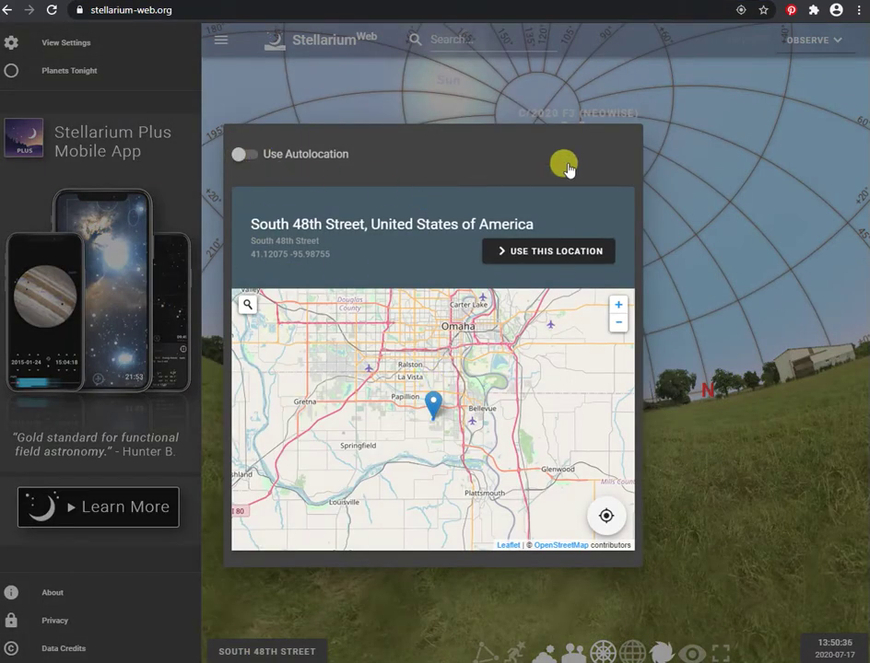
pyautogui.click(271, 652)
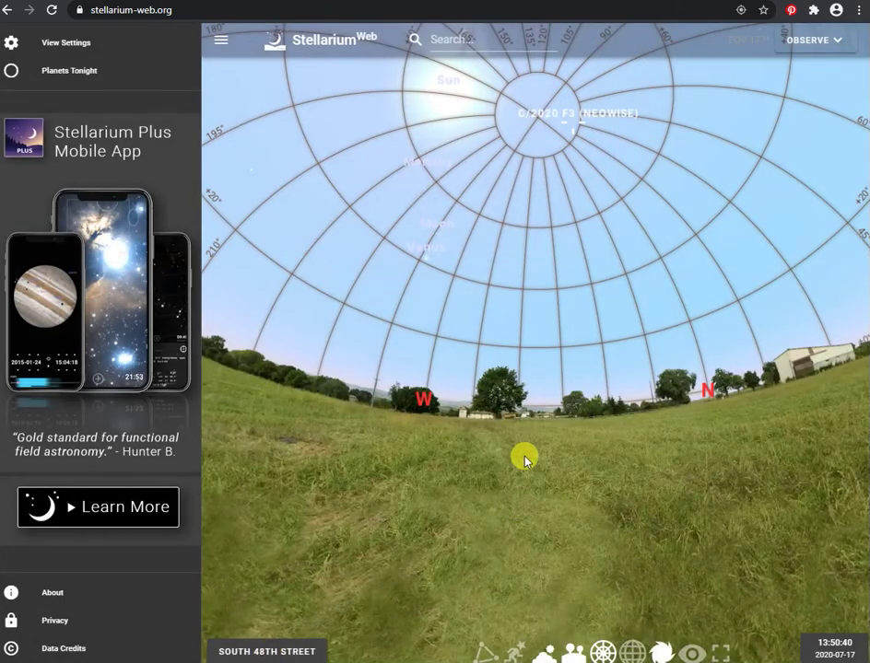
# Look around the daytime sky, examining comet C/2020 F3 (NEOWISE), the Sun and the eastern to southern horizon
pyautogui.moveTo(578, 140); pyautogui.dragTo(578, 130)
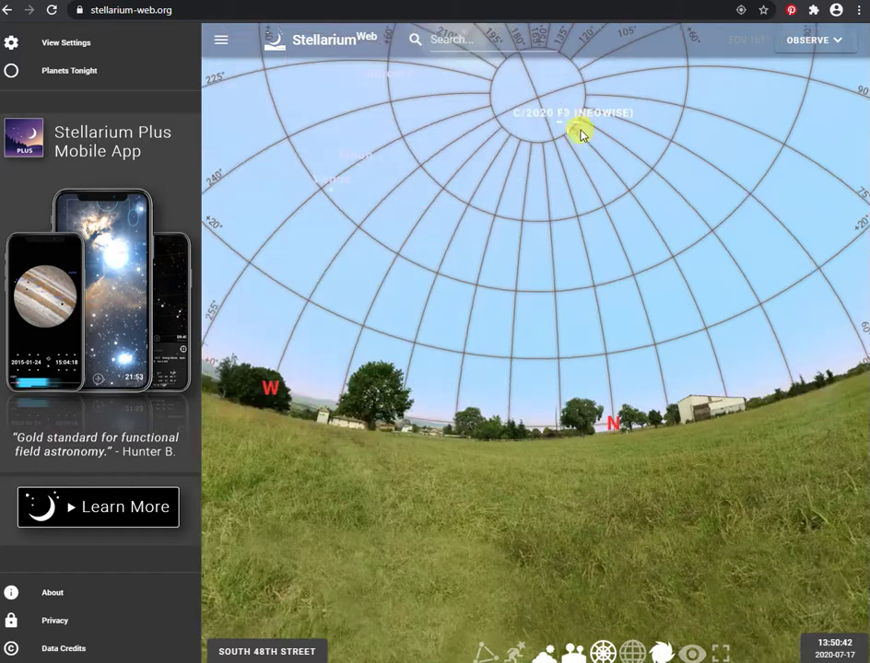
pyautogui.scroll(5, 576, 121)
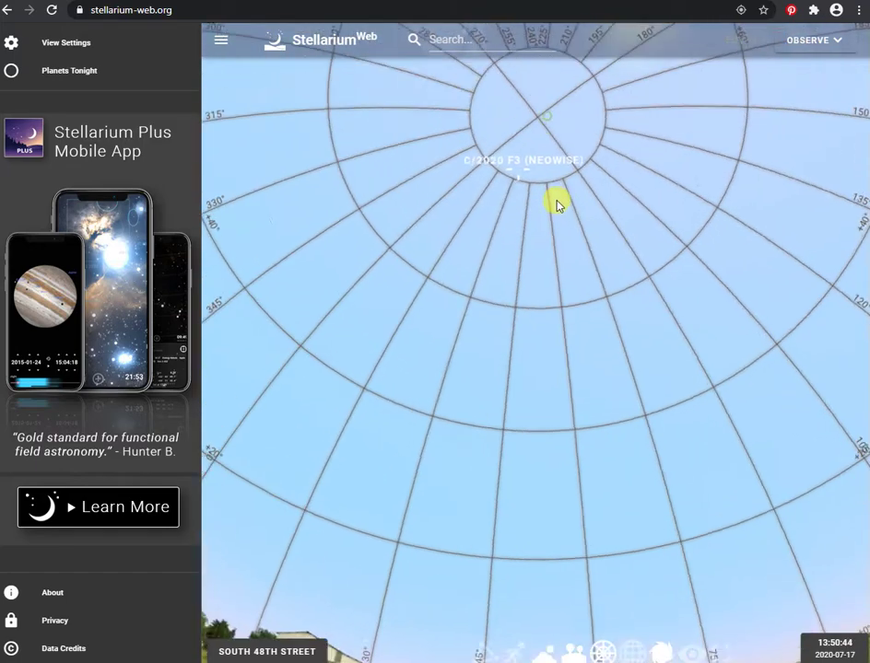
pyautogui.moveTo(563, 210); pyautogui.dragTo(561, 203)
pyautogui.scroll(5, 514, 144)
pyautogui.scroll(-8, 516, 146)
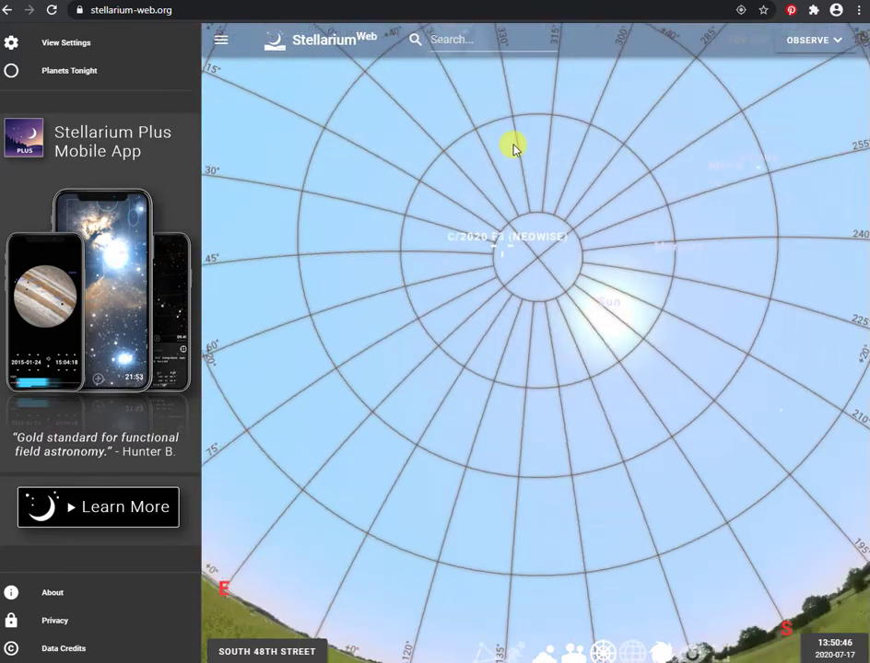
pyautogui.scroll(3, 530, 168)
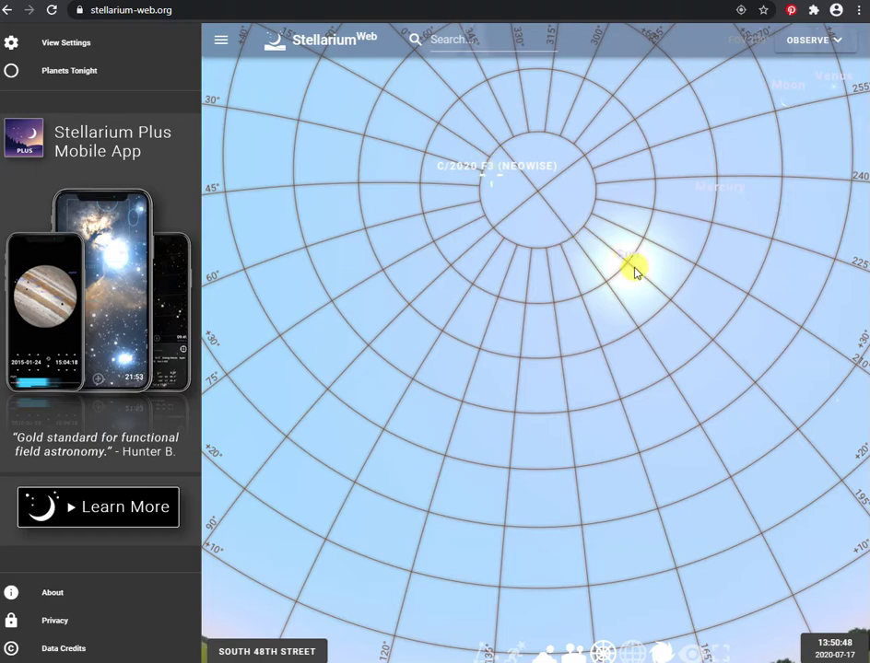
pyautogui.scroll(3, 479, 167)
pyautogui.scroll(-5, 489, 180)
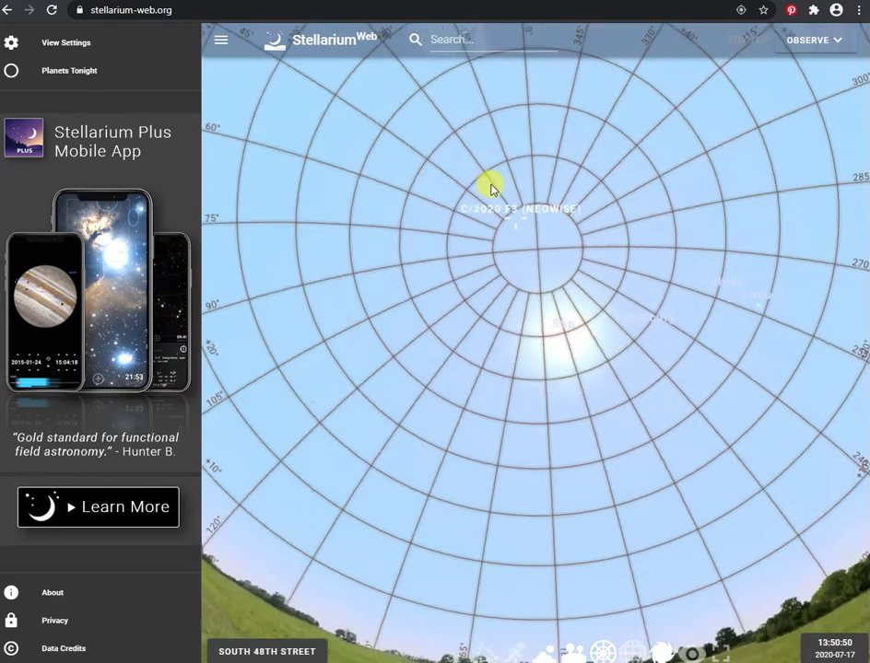
pyautogui.moveTo(514, 394); pyautogui.dragTo(527, 294)
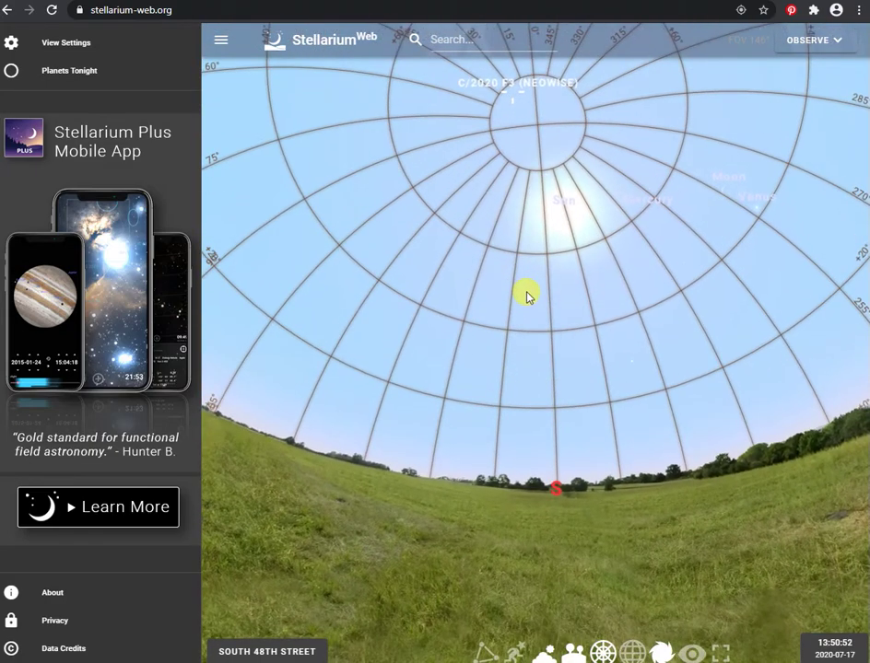
pyautogui.moveTo(523, 318); pyautogui.dragTo(620, 305)
pyautogui.moveTo(512, 329)
pyautogui.mouseDown()
pyautogui.moveTo(598, 316)
pyautogui.moveTo(383, 291)
pyautogui.moveTo(349, 270)
pyautogui.mouseUp()
pyautogui.moveTo(476, 293)
pyautogui.mouseDown()
pyautogui.moveTo(571, 287)
pyautogui.moveTo(617, 270)
pyautogui.mouseUp()
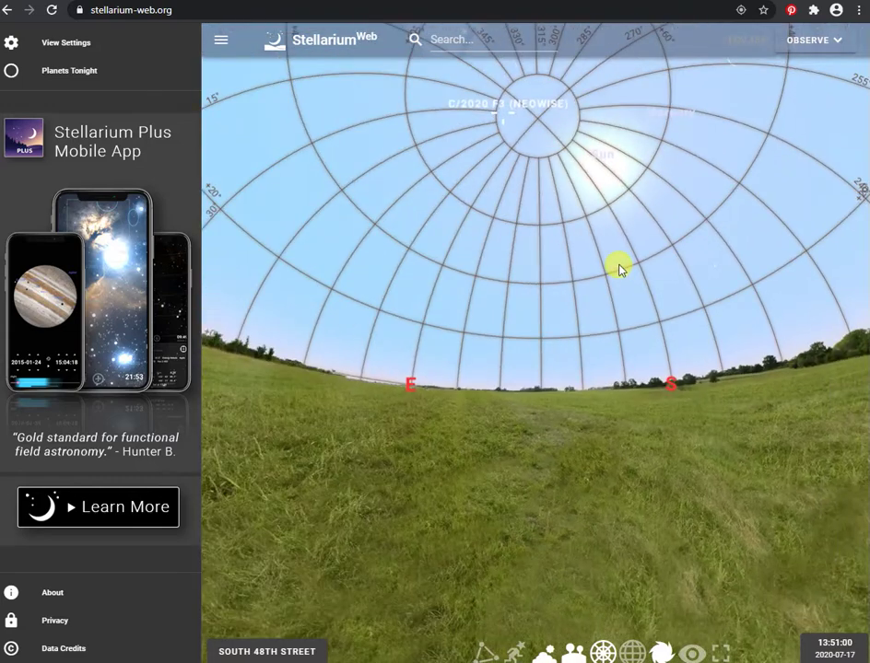
# Set the sky time to 16:15 on 2020-07-17 and face the horizon between west and north
pyautogui.click(834, 649)
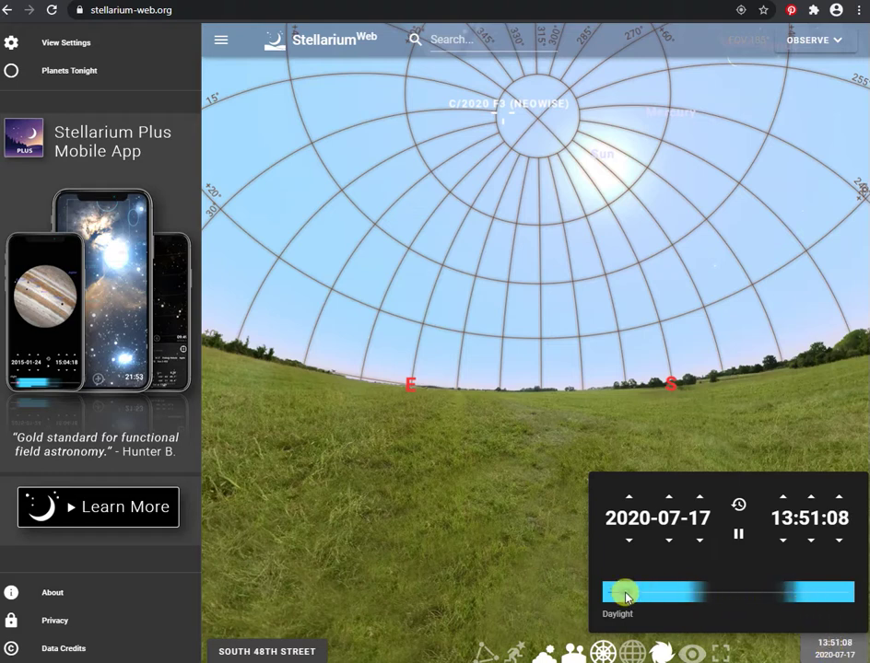
pyautogui.moveTo(624, 597); pyautogui.dragTo(652, 599)
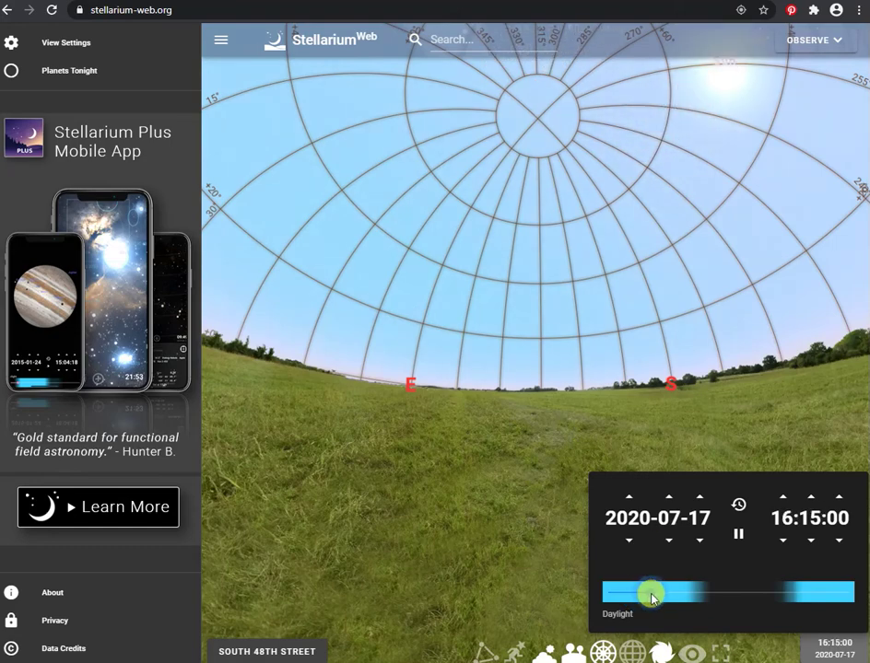
pyautogui.moveTo(710, 349); pyautogui.dragTo(394, 344)
pyautogui.moveTo(636, 372); pyautogui.dragTo(494, 354)
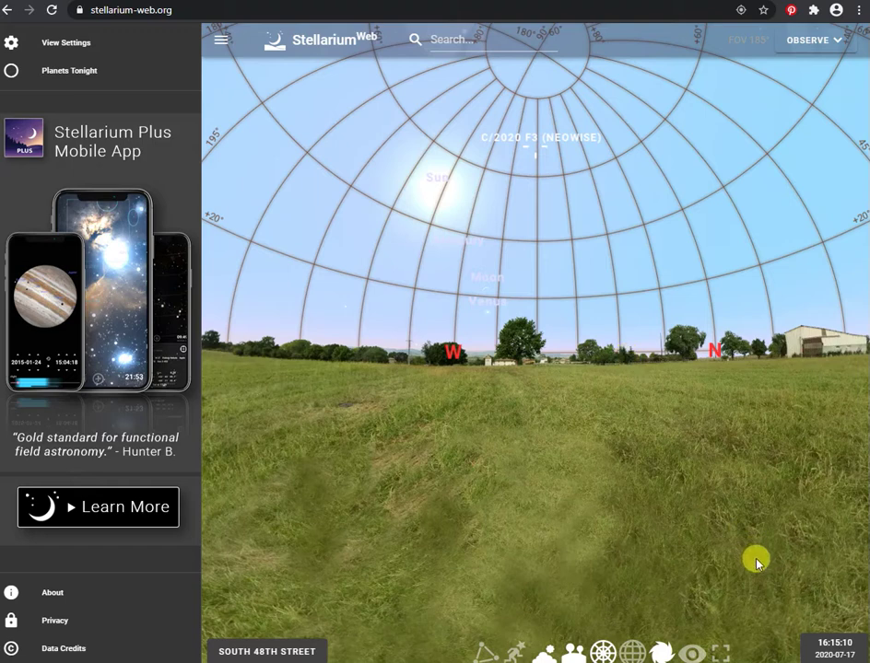
# Advance the time to 21:46 on 2020-07-17 and inspect comet C/2020 F3 (NEOWISE) up close in the twilight sky
pyautogui.click(837, 648)
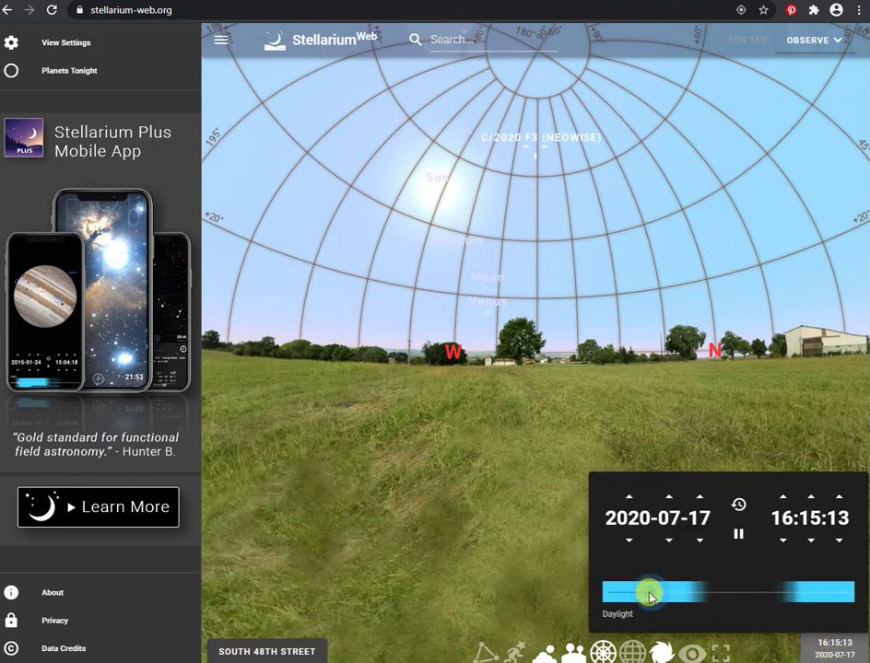
pyautogui.moveTo(646, 594); pyautogui.dragTo(707, 602)
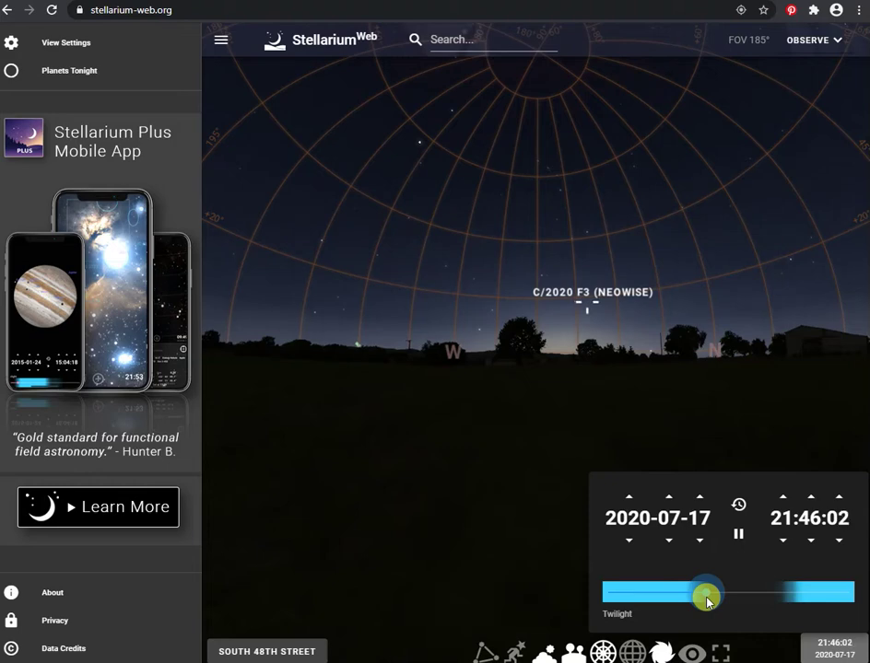
pyautogui.moveTo(708, 603); pyautogui.dragTo(707, 603)
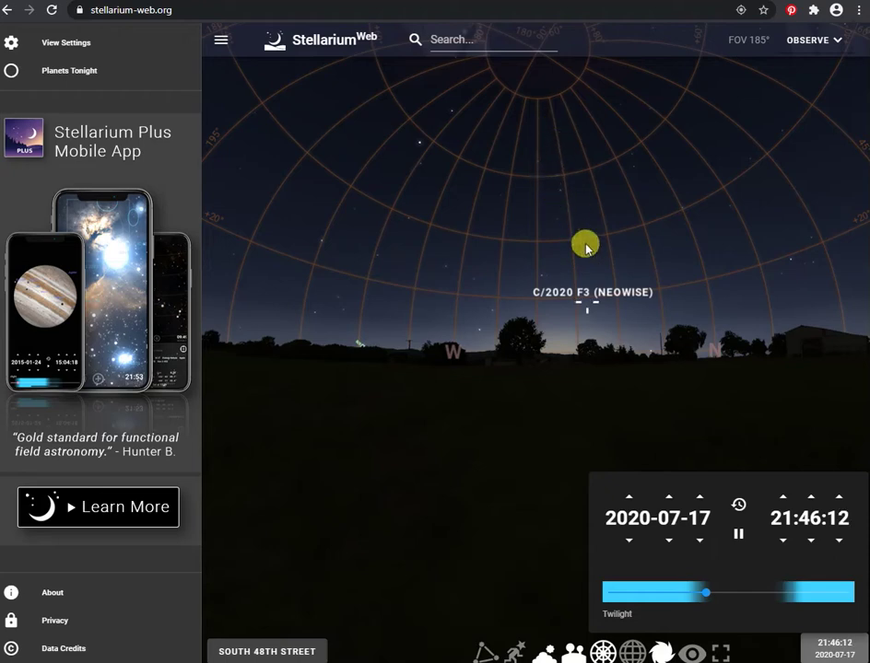
pyautogui.click(585, 305)
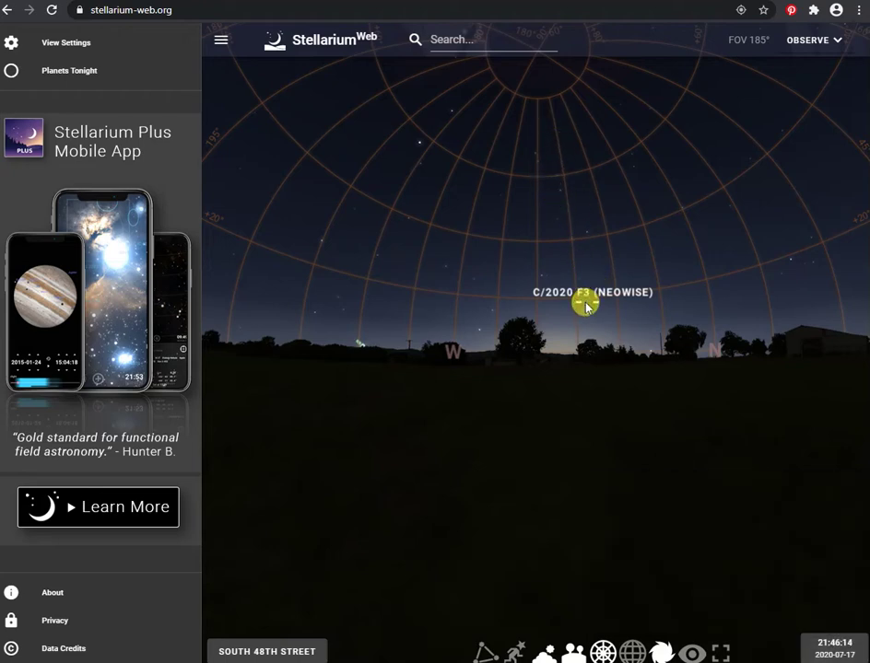
pyautogui.scroll(5, 585, 305)
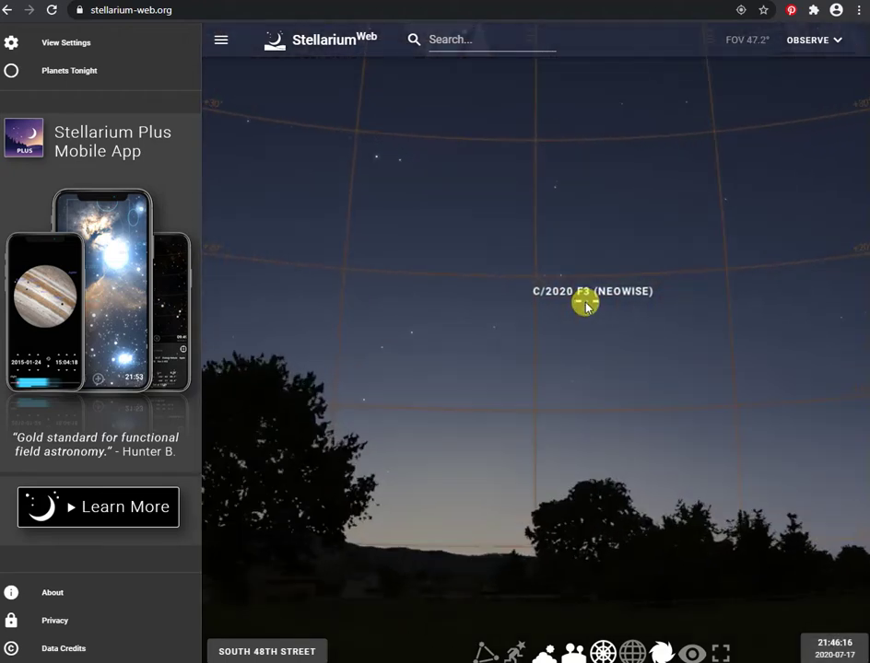
pyautogui.scroll(5, 586, 304)
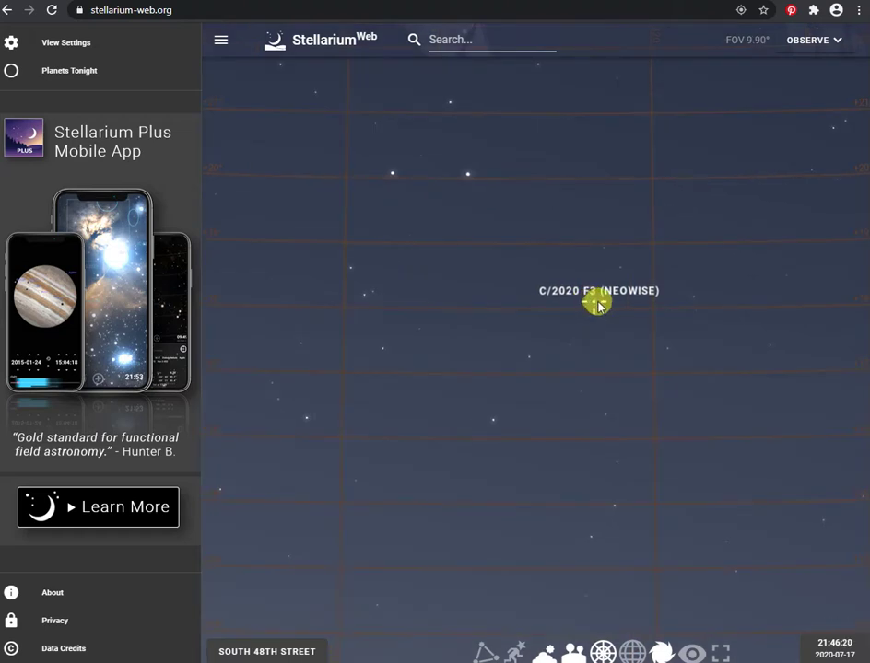
pyautogui.scroll(-5, 598, 306)
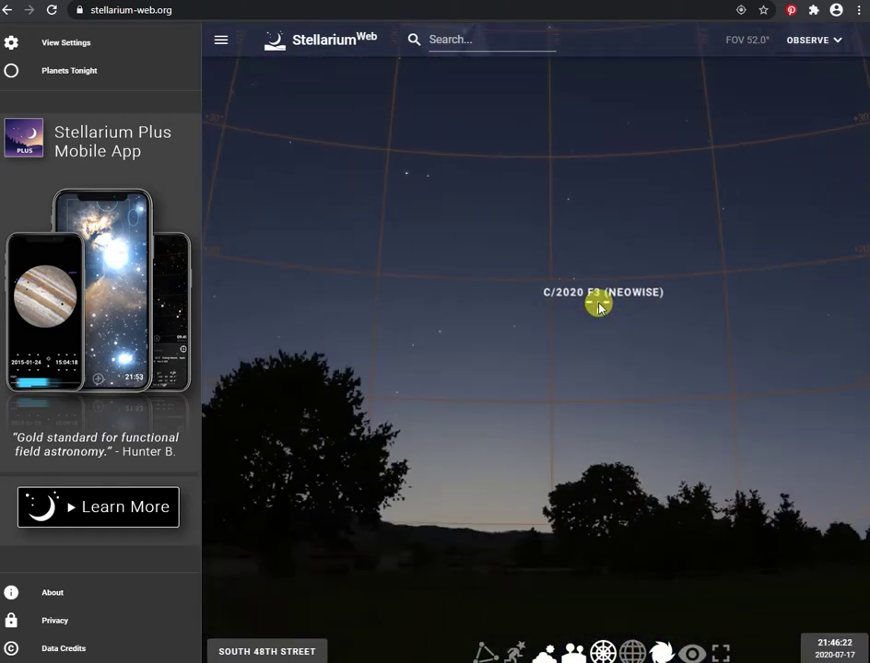
pyautogui.scroll(-1, 598, 306)
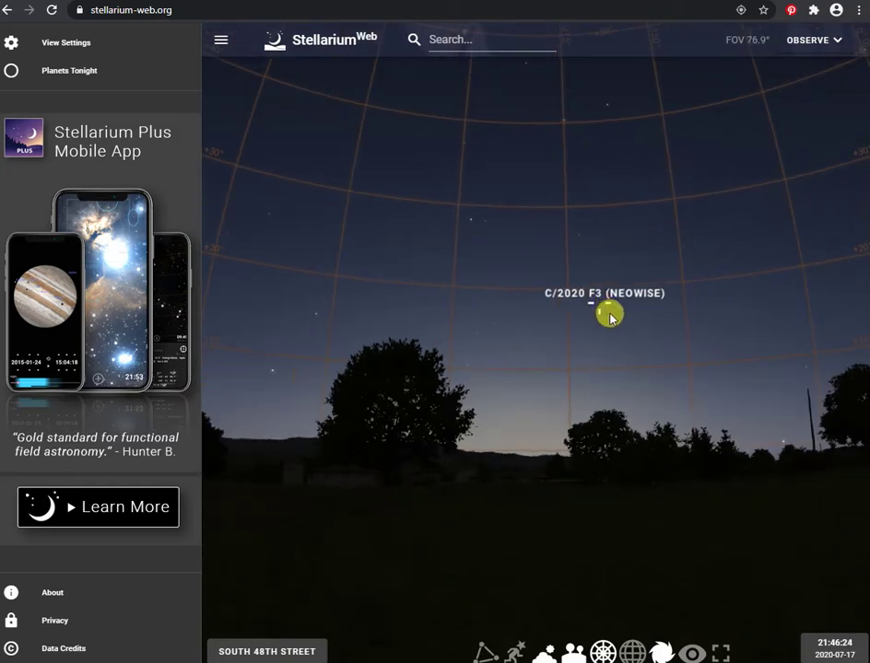
# Shift the time back and forth between 21:46 and 22:02 to compare the comet's position, ending at 21:58
pyautogui.click(831, 649)
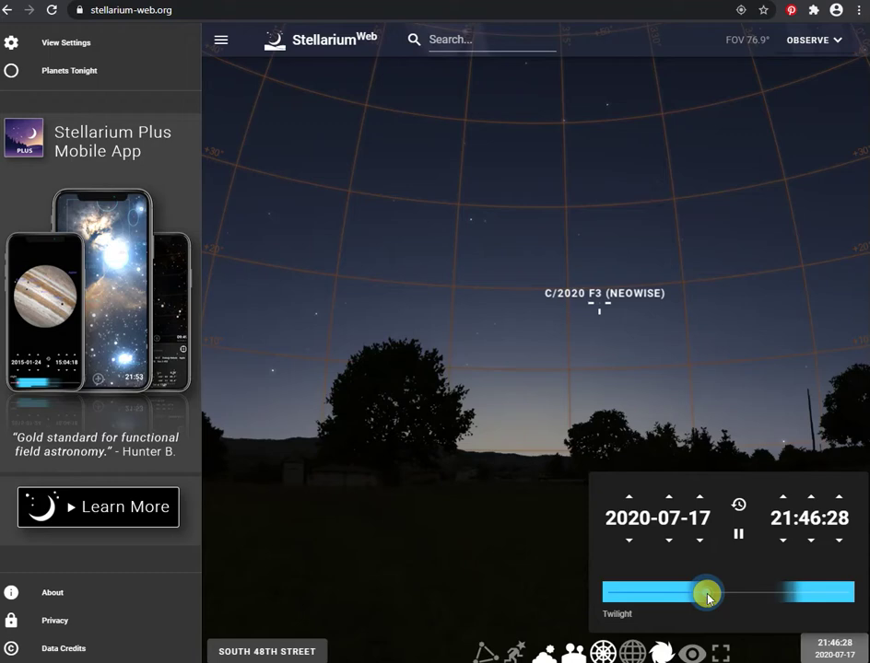
pyautogui.moveTo(709, 596); pyautogui.dragTo(709, 599)
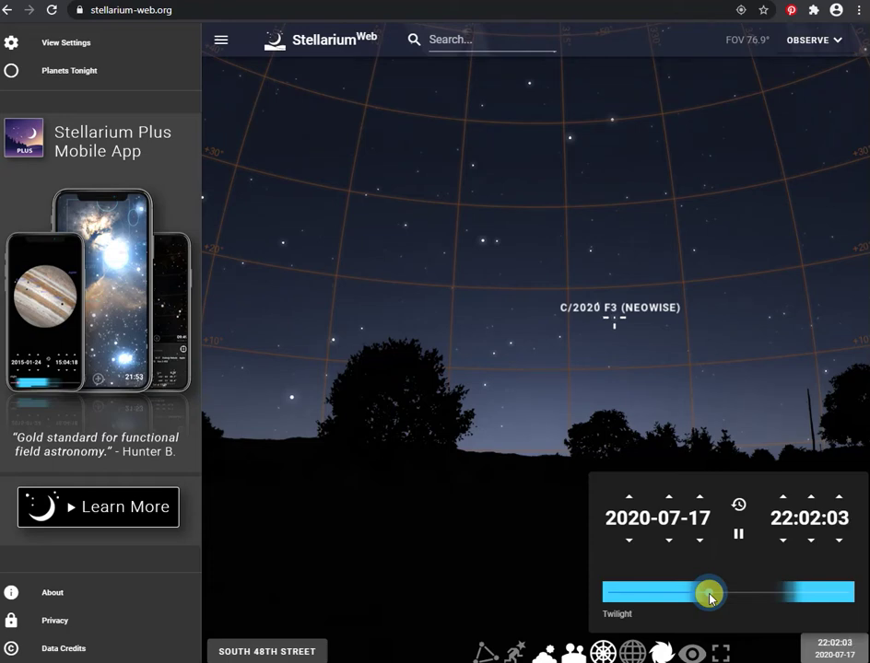
pyautogui.moveTo(709, 599); pyautogui.dragTo(707, 598)
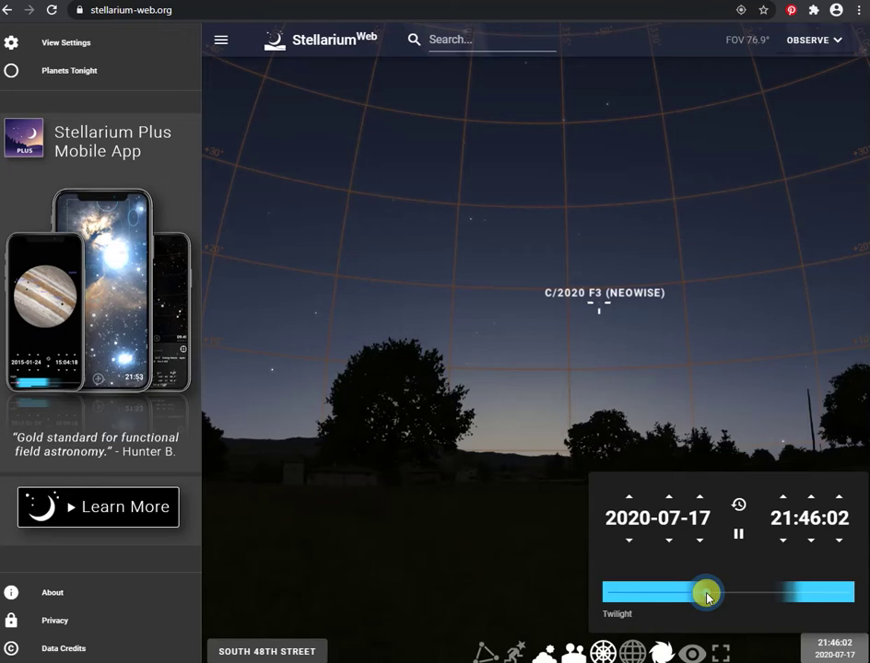
pyautogui.moveTo(708, 598); pyautogui.dragTo(709, 600)
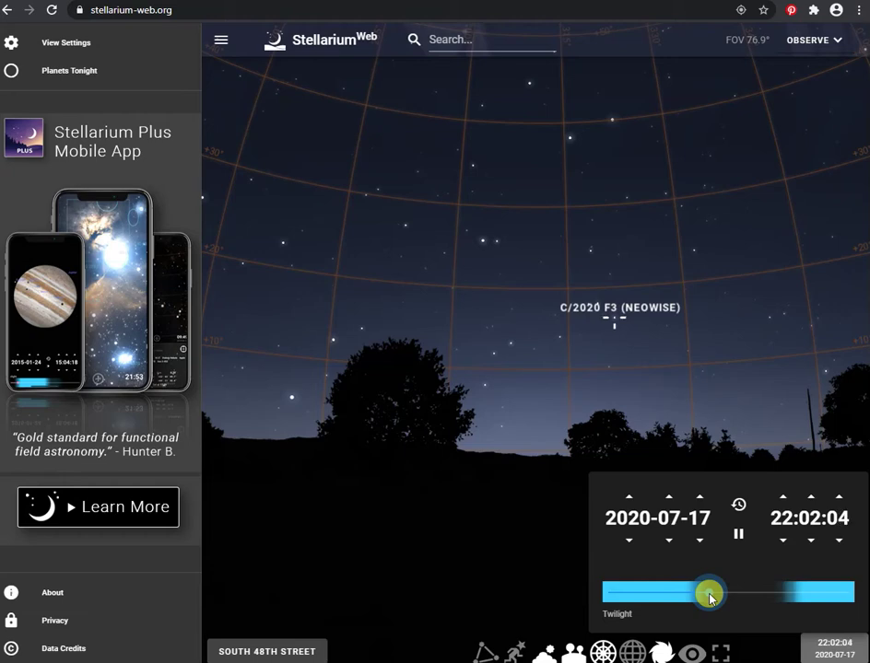
pyautogui.moveTo(710, 598); pyautogui.dragTo(708, 599)
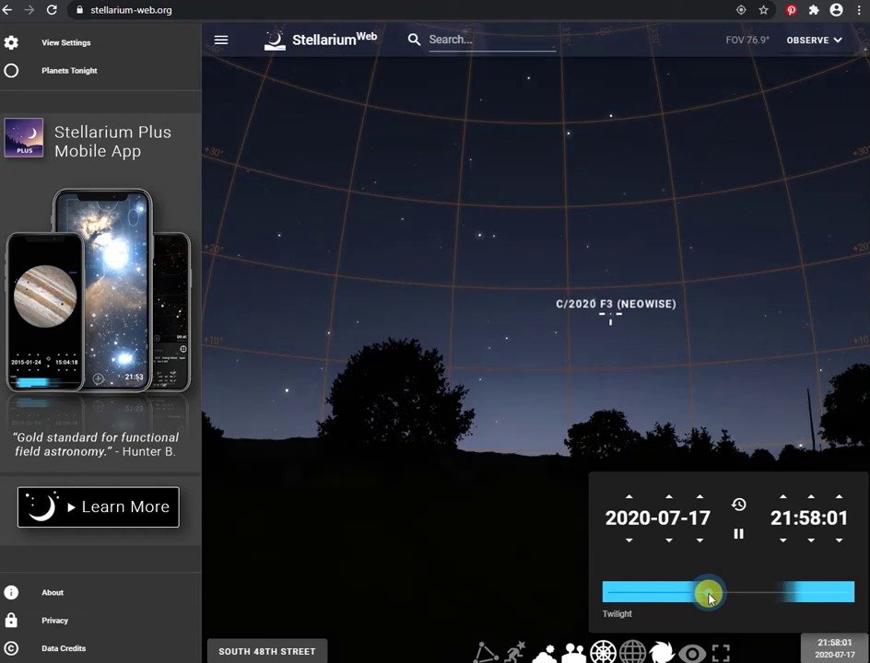
# Advance the time to 01:27 on 2020-07-18 and examine the comet's position near the northern horizon
pyautogui.moveTo(710, 599); pyautogui.dragTo(746, 606)
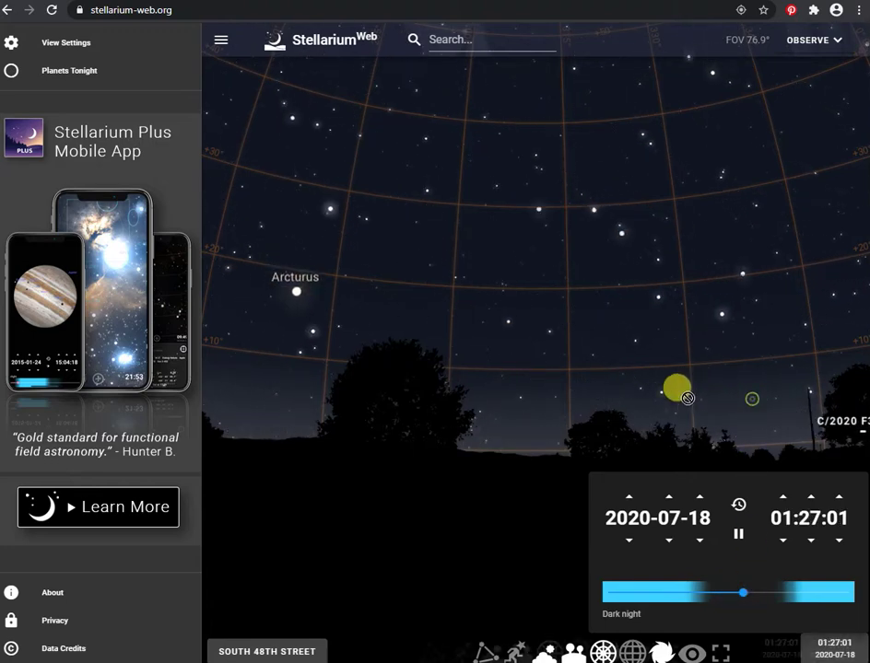
pyautogui.moveTo(675, 398); pyautogui.dragTo(385, 379)
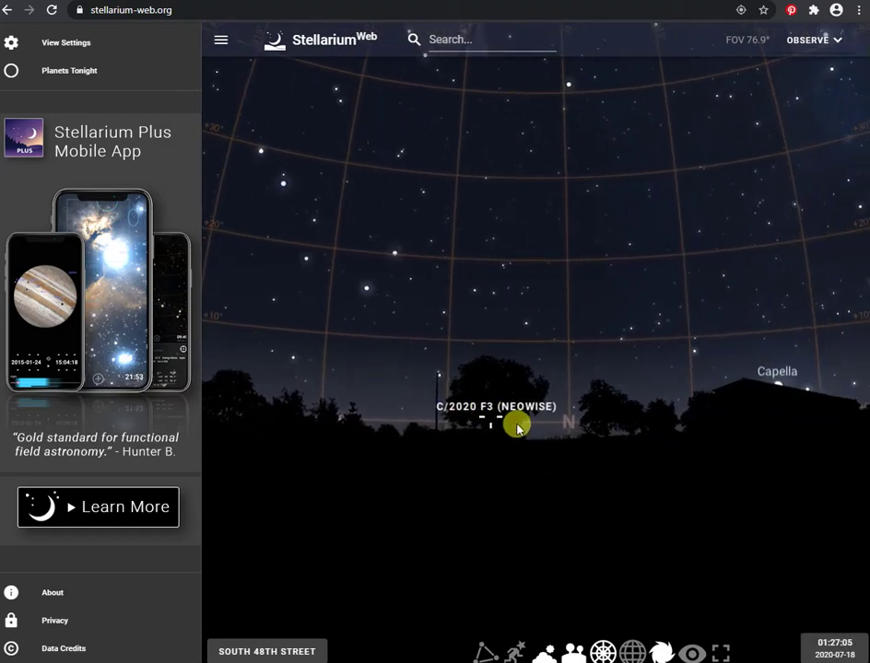
pyautogui.click(819, 644)
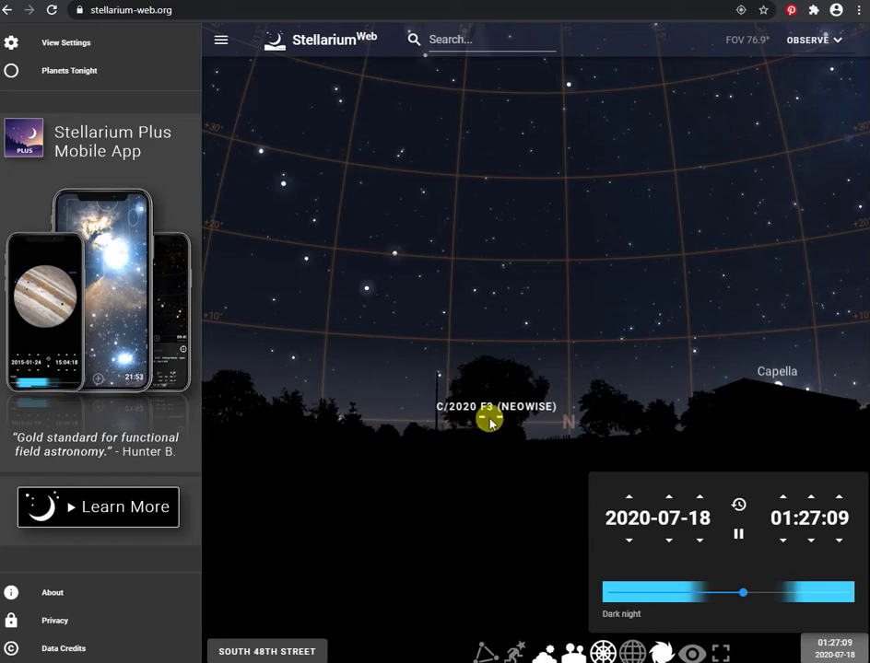
pyautogui.scroll(2, 489, 418)
pyautogui.scroll(-2, 489, 422)
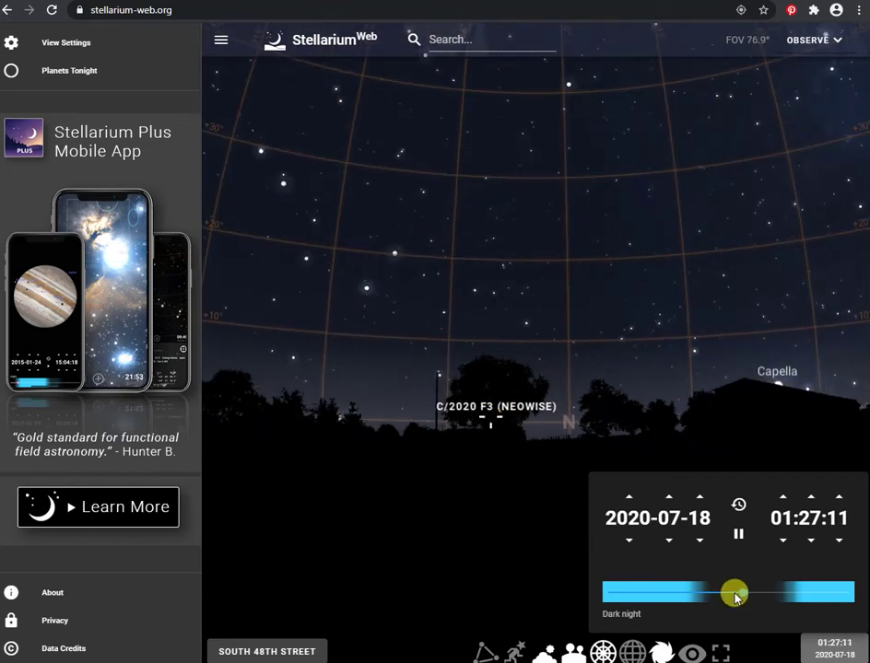
# Bring the time back to 23:51 on 2020-07-17 and show the comet in a wide view from west to north
pyautogui.moveTo(738, 591)
pyautogui.mouseDown()
pyautogui.moveTo(770, 589)
pyautogui.moveTo(733, 586)
pyautogui.moveTo(785, 585)
pyautogui.moveTo(719, 575)
pyautogui.moveTo(749, 580)
pyautogui.mouseUp()
pyautogui.moveTo(753, 580); pyautogui.dragTo(728, 572)
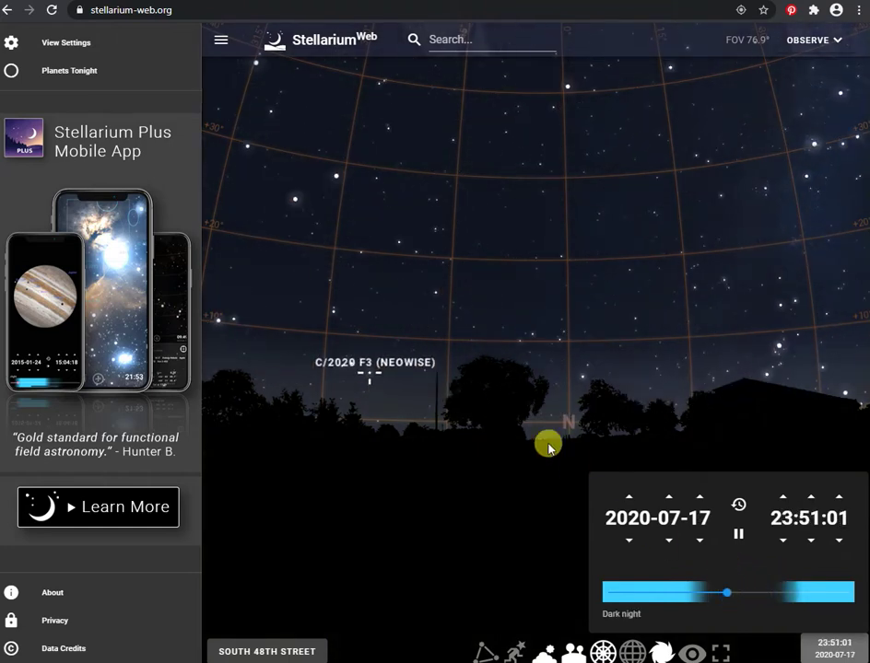
pyautogui.moveTo(423, 412); pyautogui.dragTo(541, 413)
pyautogui.scroll(-3, 544, 417)
pyautogui.scroll(-3, 544, 418)
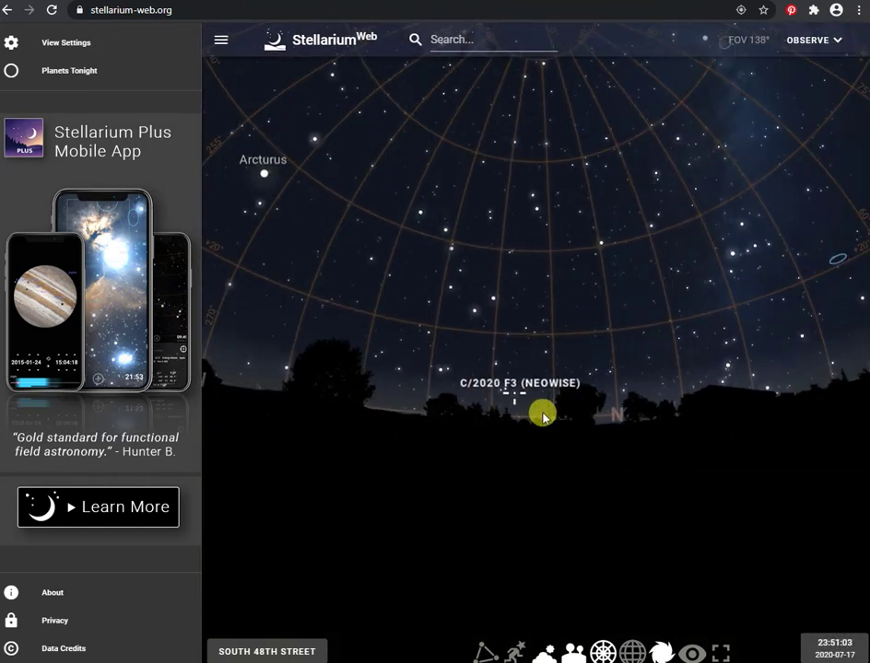
pyautogui.moveTo(505, 428); pyautogui.dragTo(593, 435)
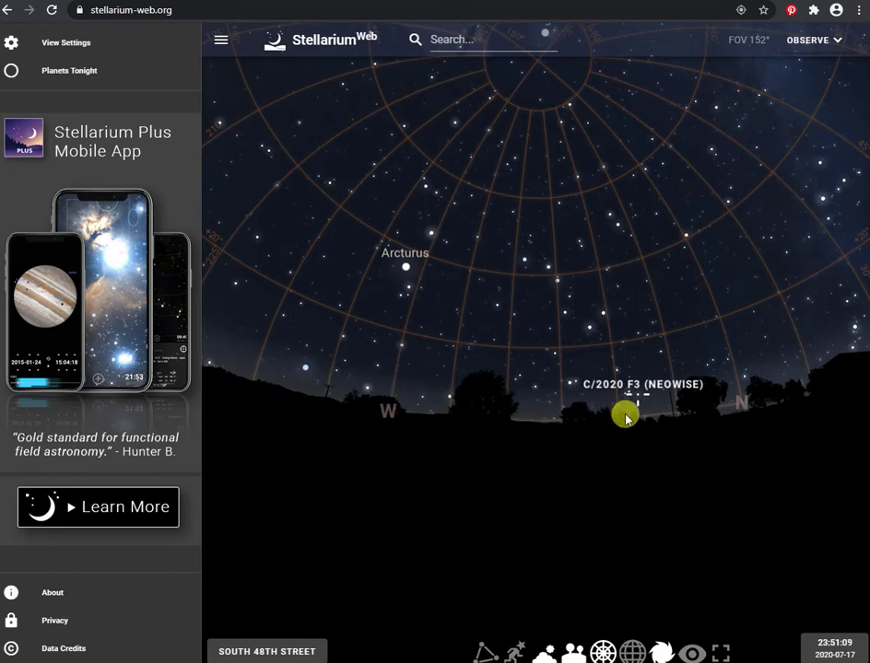
# Set the time to 23:34 on 2020-07-17 and inspect comet NEOWISE above the trees at closer range
pyautogui.click(833, 656)
pyautogui.moveTo(731, 596)
pyautogui.mouseDown()
pyautogui.moveTo(686, 592)
pyautogui.moveTo(724, 604)
pyautogui.mouseUp()
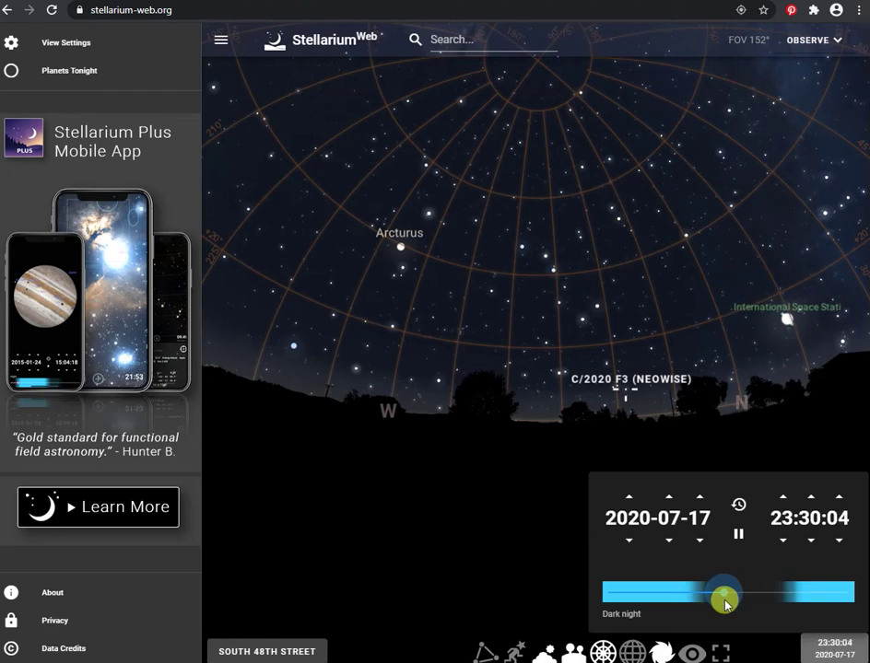
pyautogui.moveTo(724, 604); pyautogui.dragTo(726, 605)
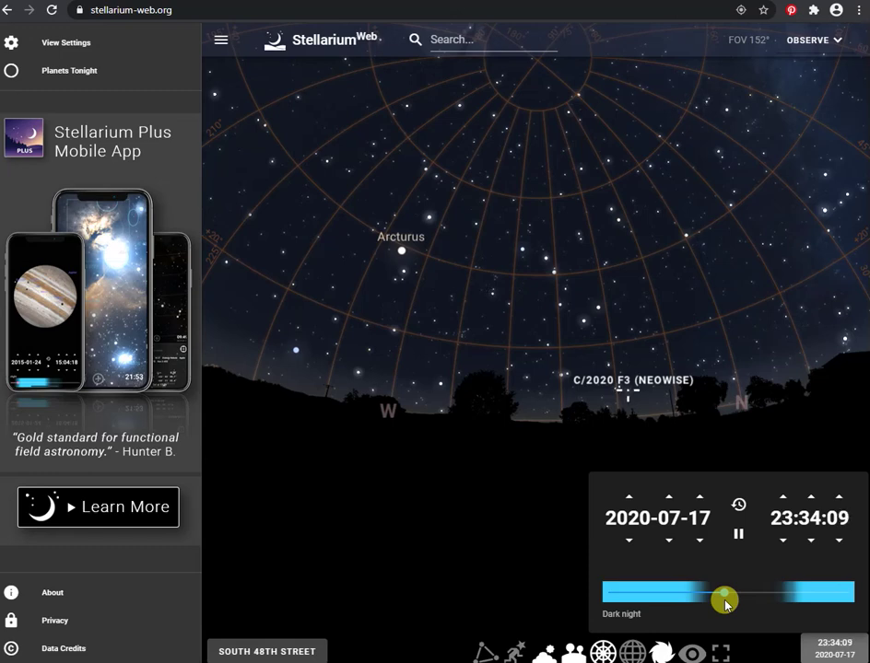
pyautogui.scroll(5, 654, 409)
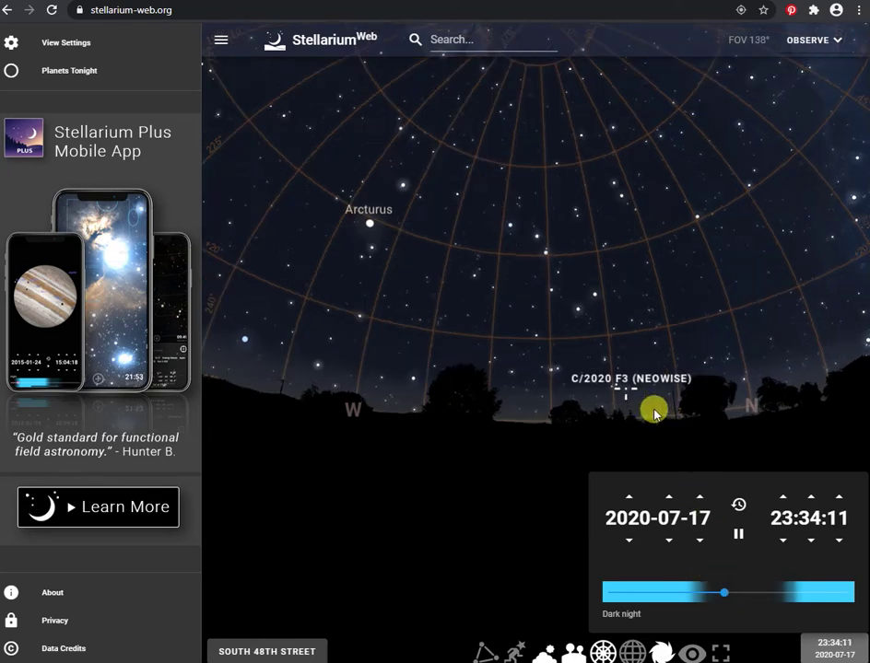
pyautogui.scroll(2, 647, 405)
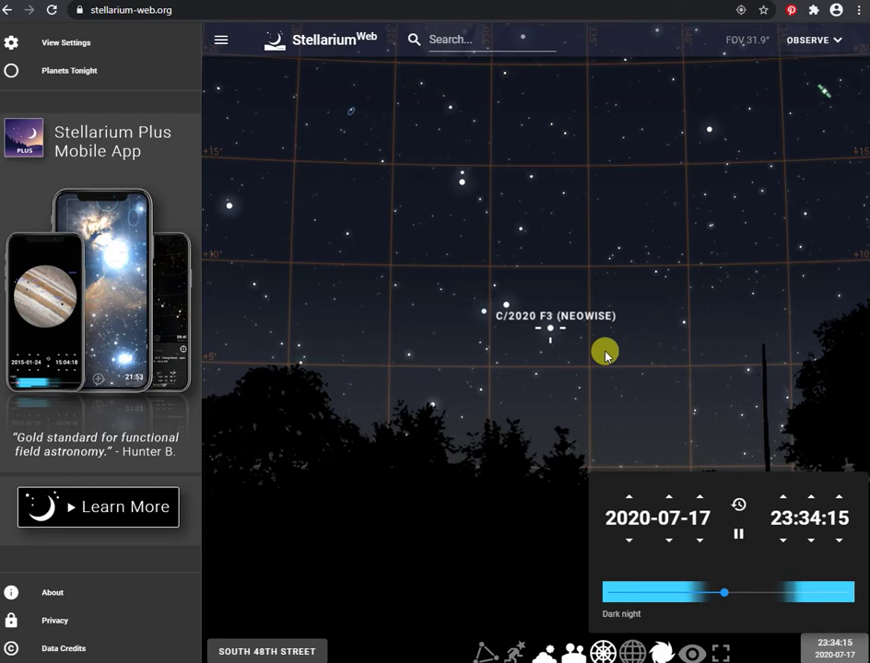
pyautogui.scroll(-4, 613, 355)
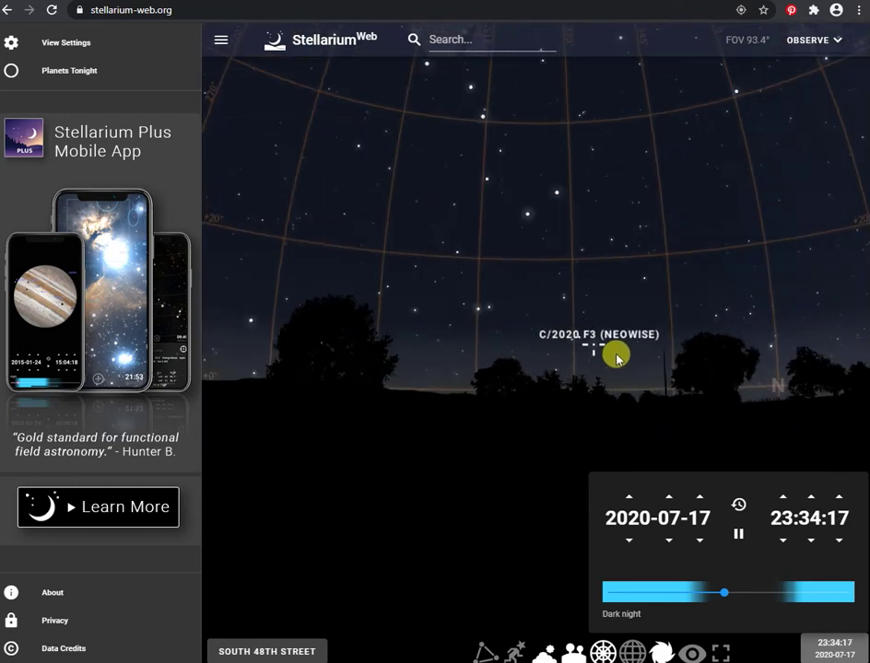